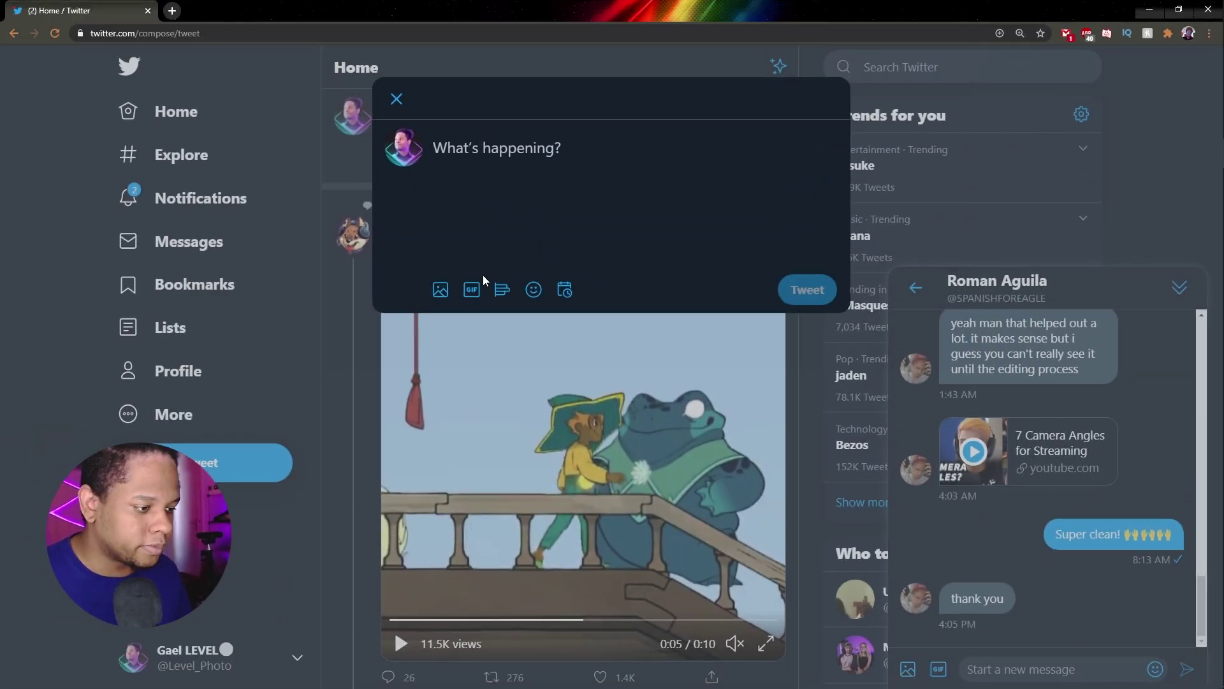
Step: Open Twitter's GIF picker to look up 'shocked' GIFs
click(472, 290)
text(shocke)
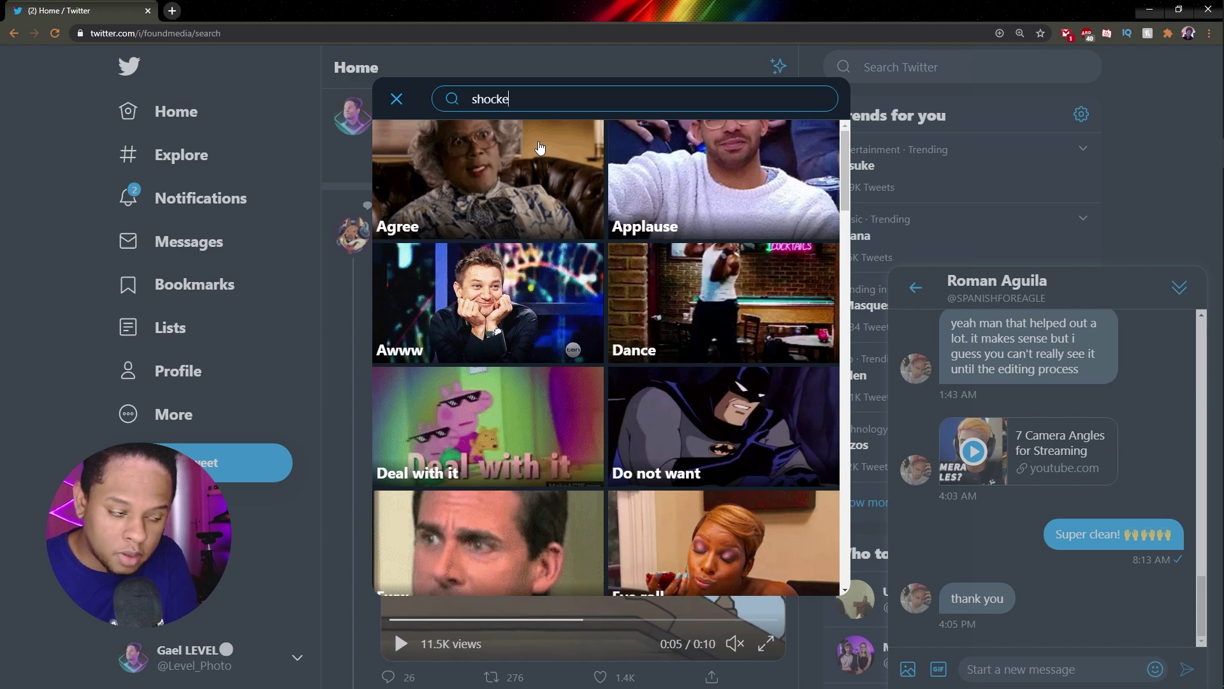
text(d)
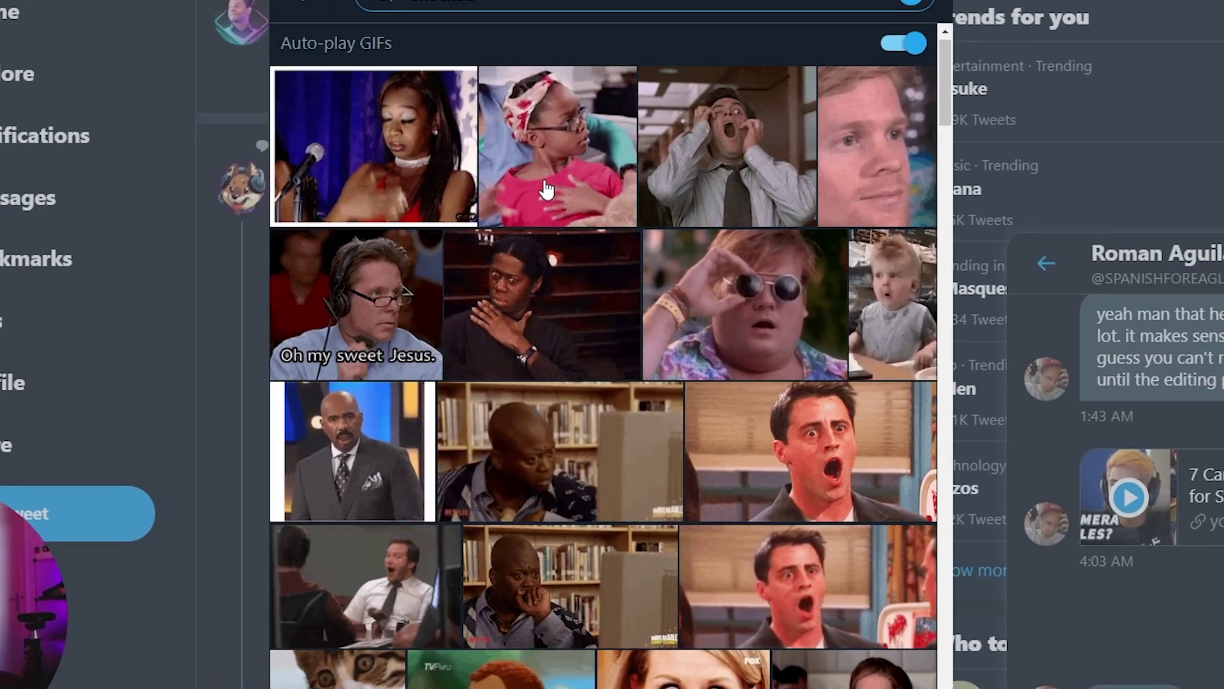
scroll(595, 259, down, 6)
scroll(595, 258, down, 8)
scroll(595, 258, down, 5)
scroll(536, 317, up, 6)
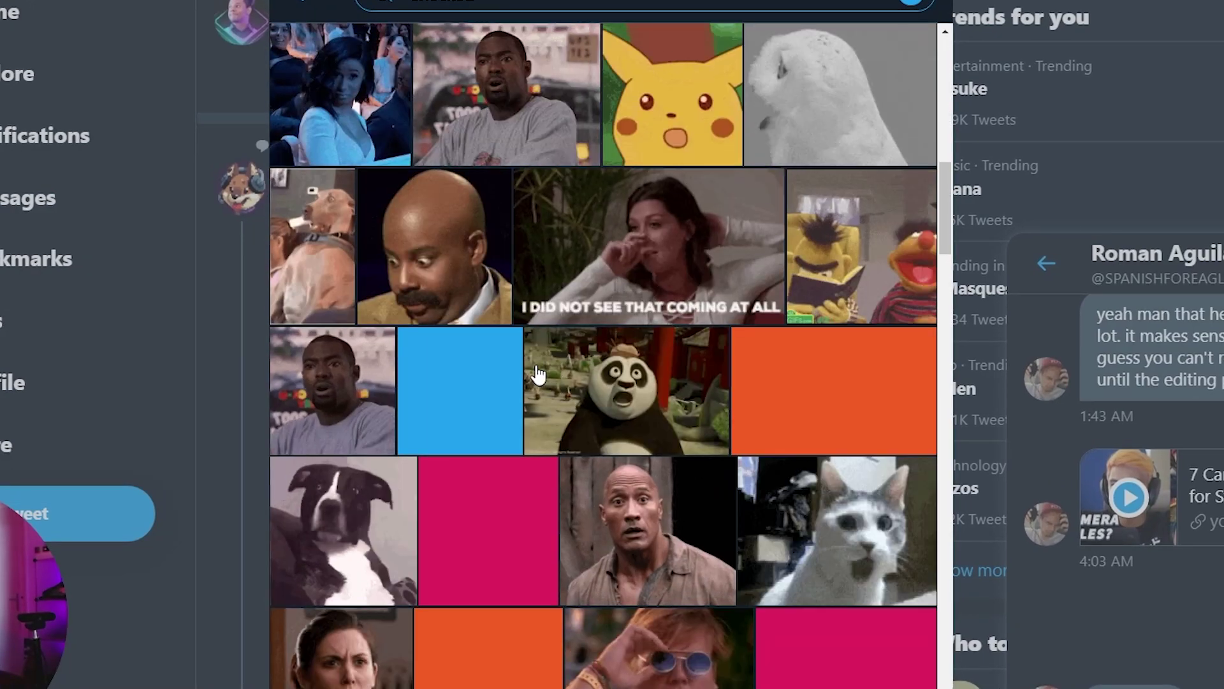
scroll(495, 356, up, 8)
scroll(495, 356, up, 6)
scroll(708, 287, up, 3)
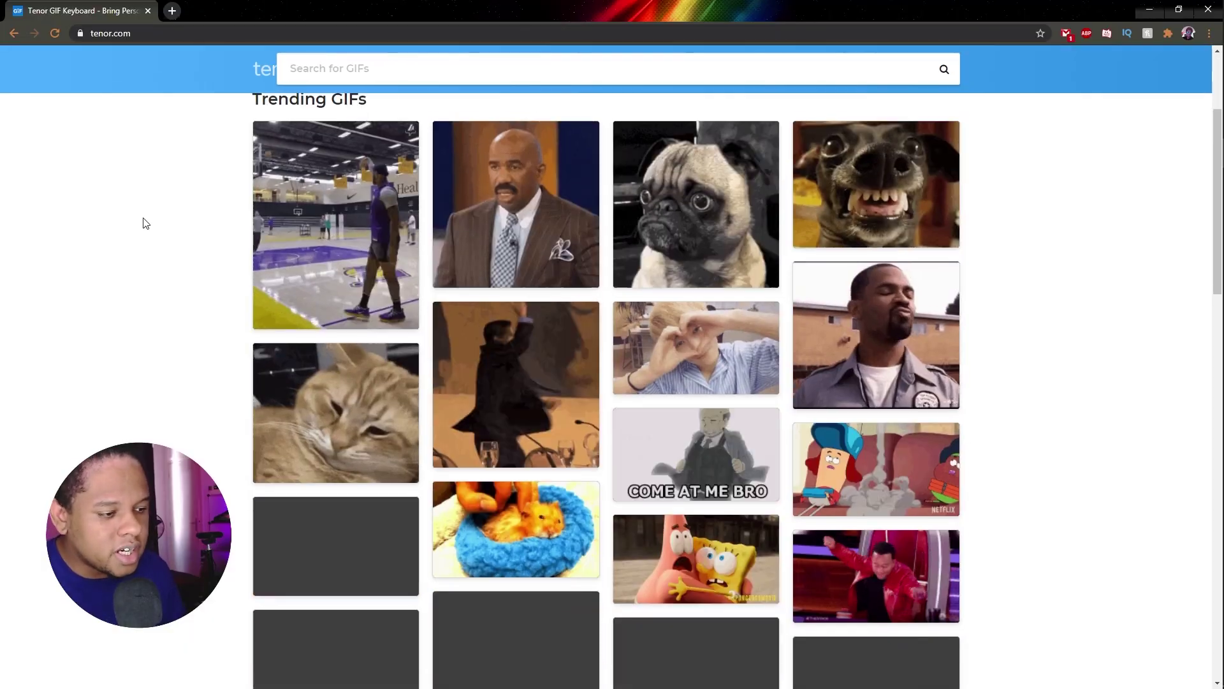
scroll(142, 223, up, 3)
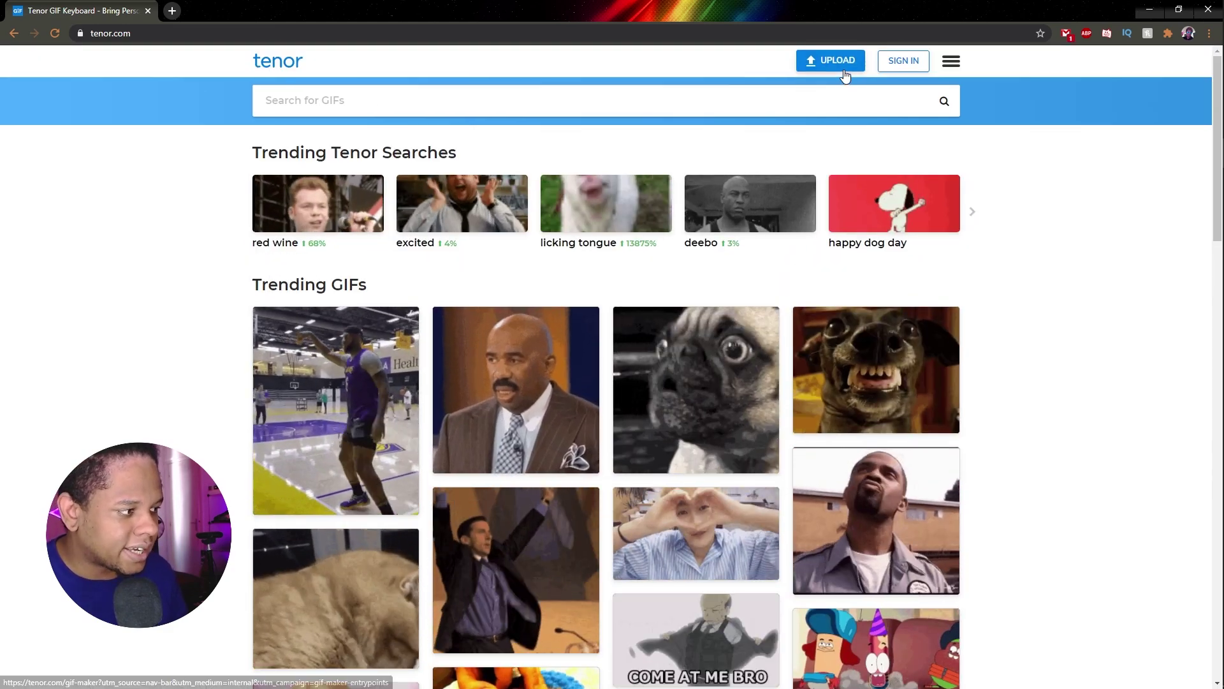
Step: Upload all six reaction GIFs from the desktop GIFS folder into Tenor GIF Maker
click(845, 65)
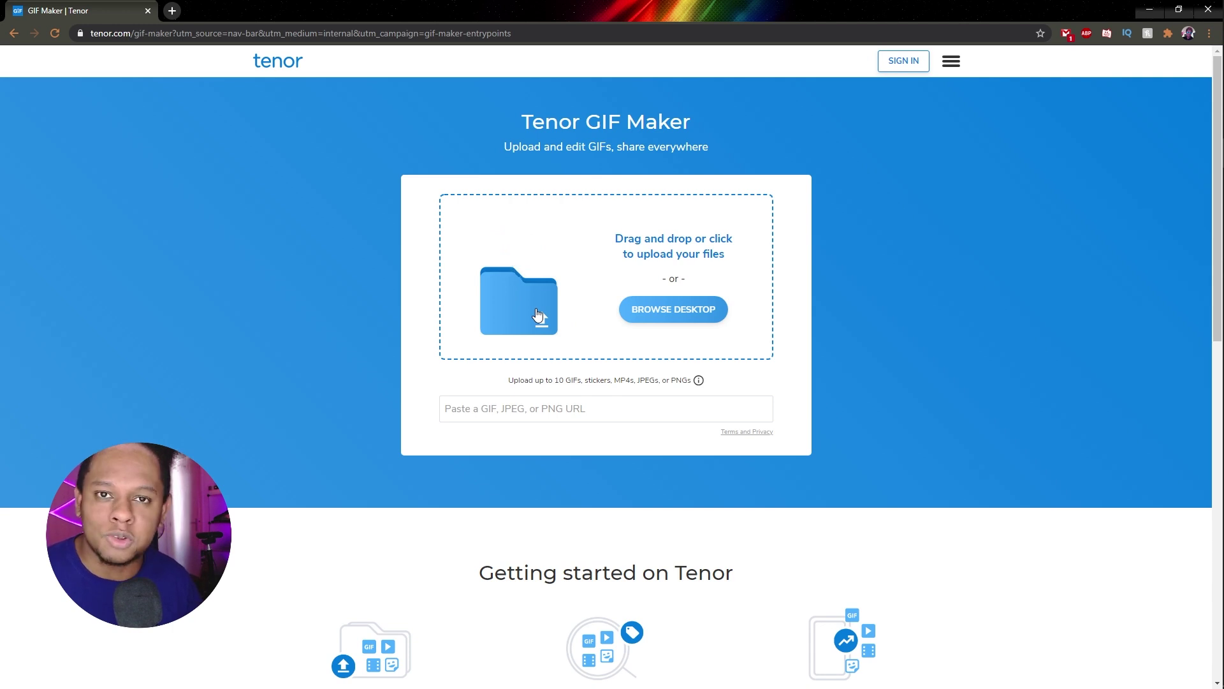
click(539, 315)
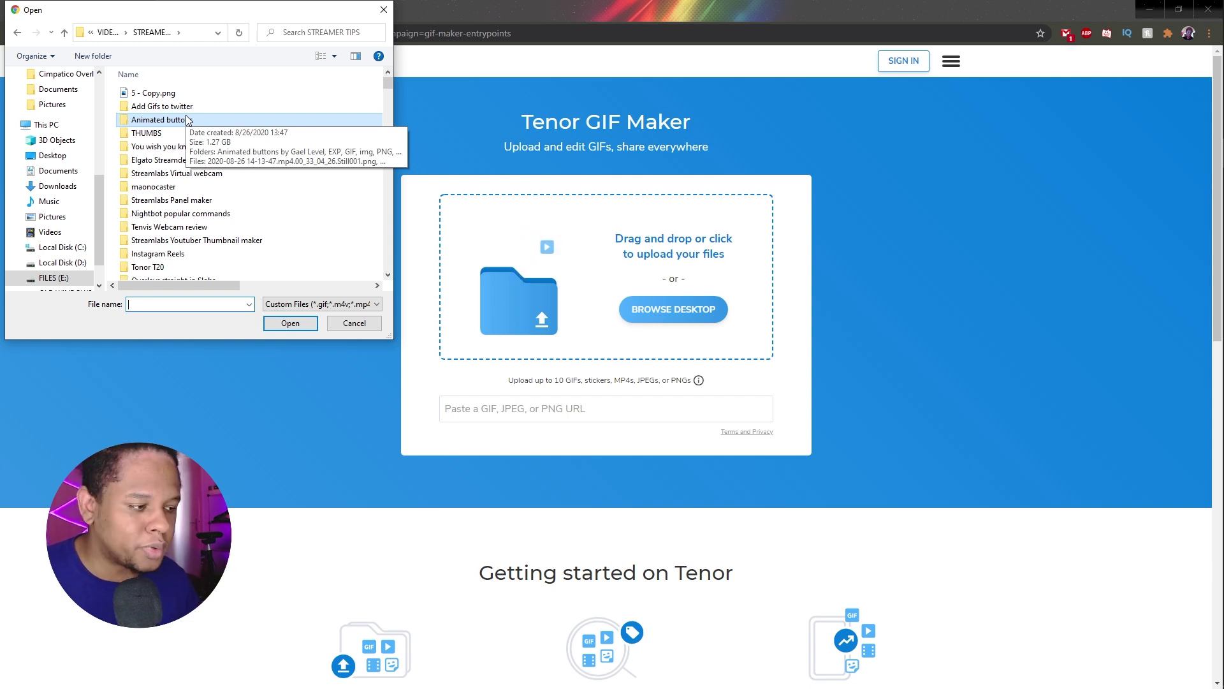
double_click(162, 106)
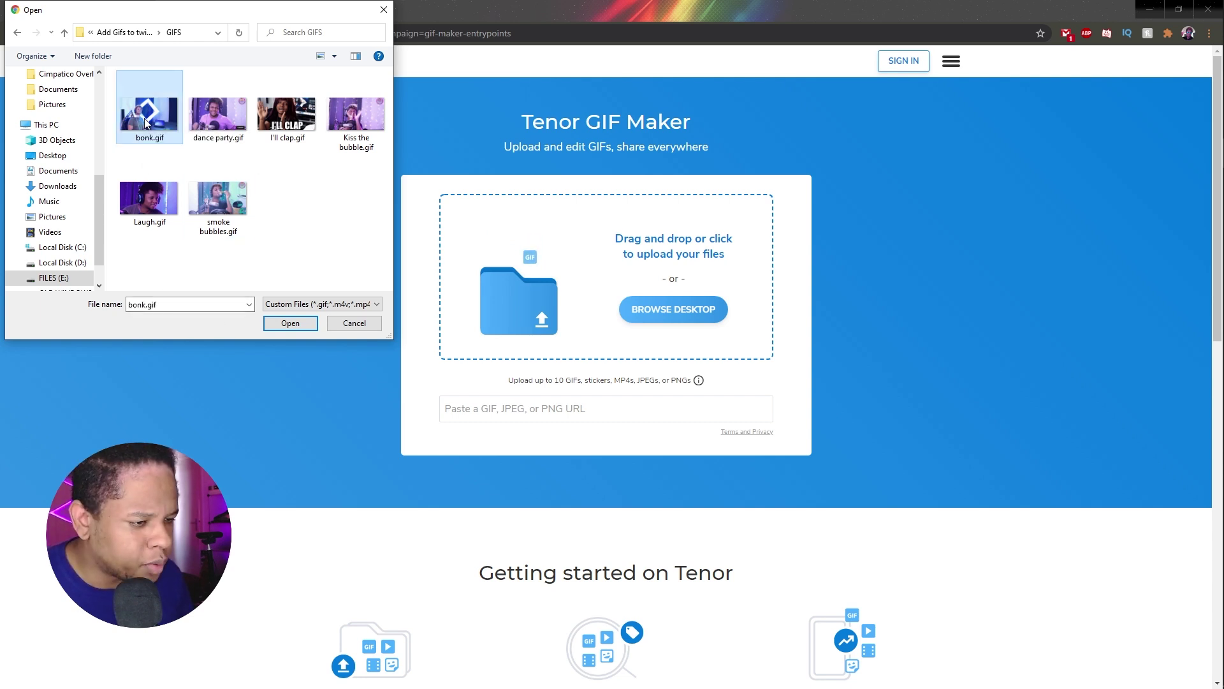
shift+click(213, 211)
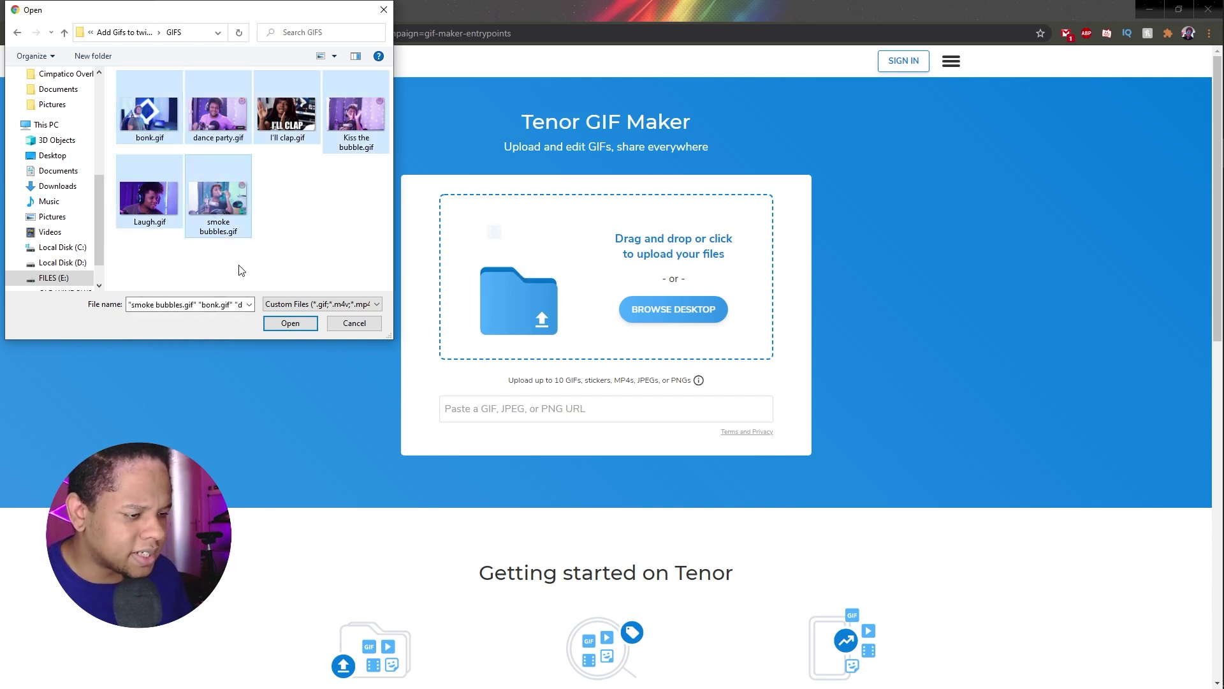
click(290, 323)
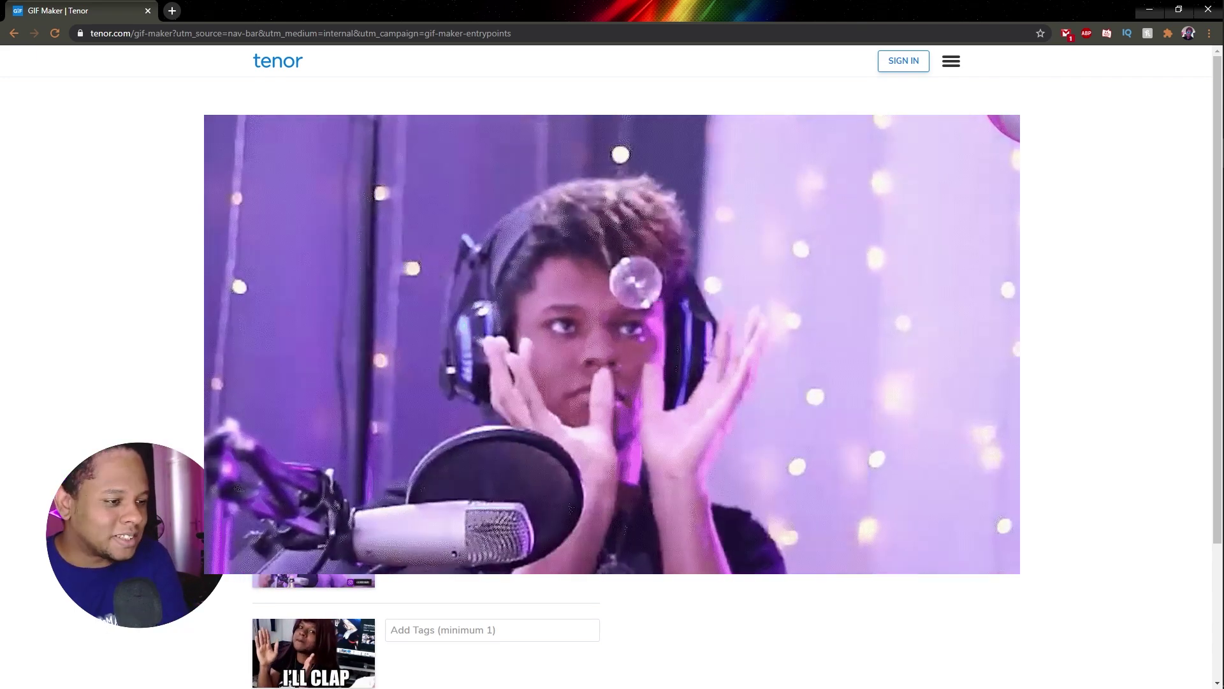
Step: Tag the GIFs with LOVE, PILOT, BUBBLES, FUNNY and JOY, applying the shared tag to all
click(433, 132)
text(gael level)
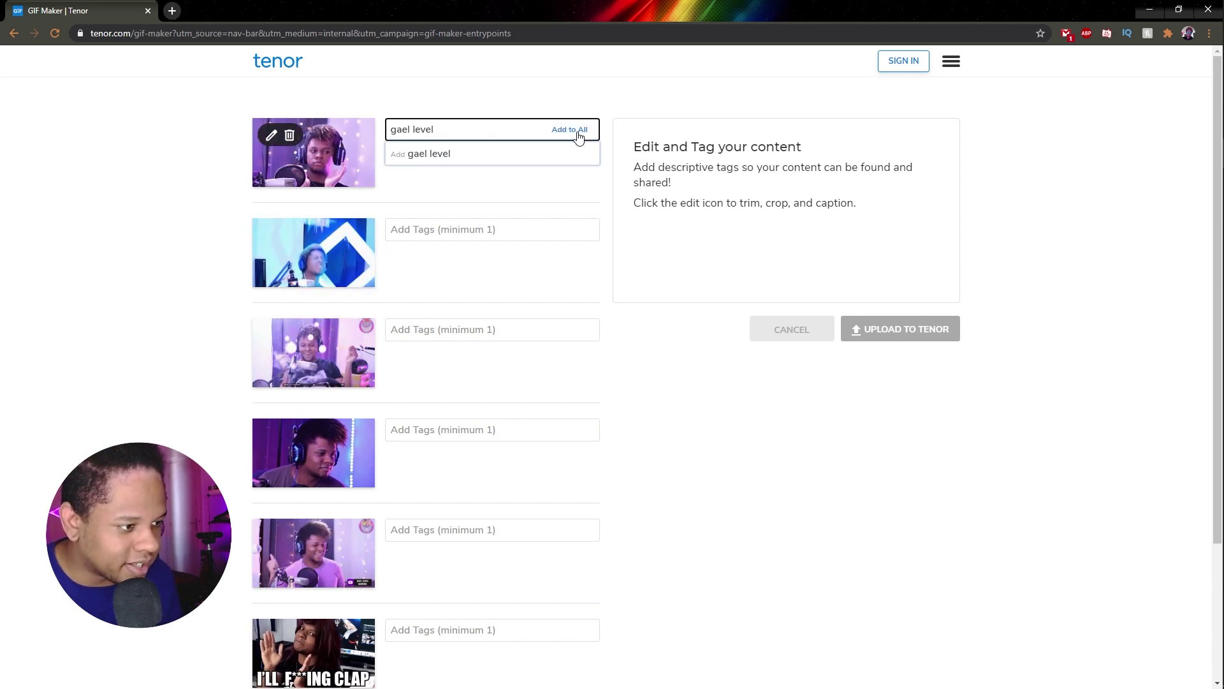
click(578, 134)
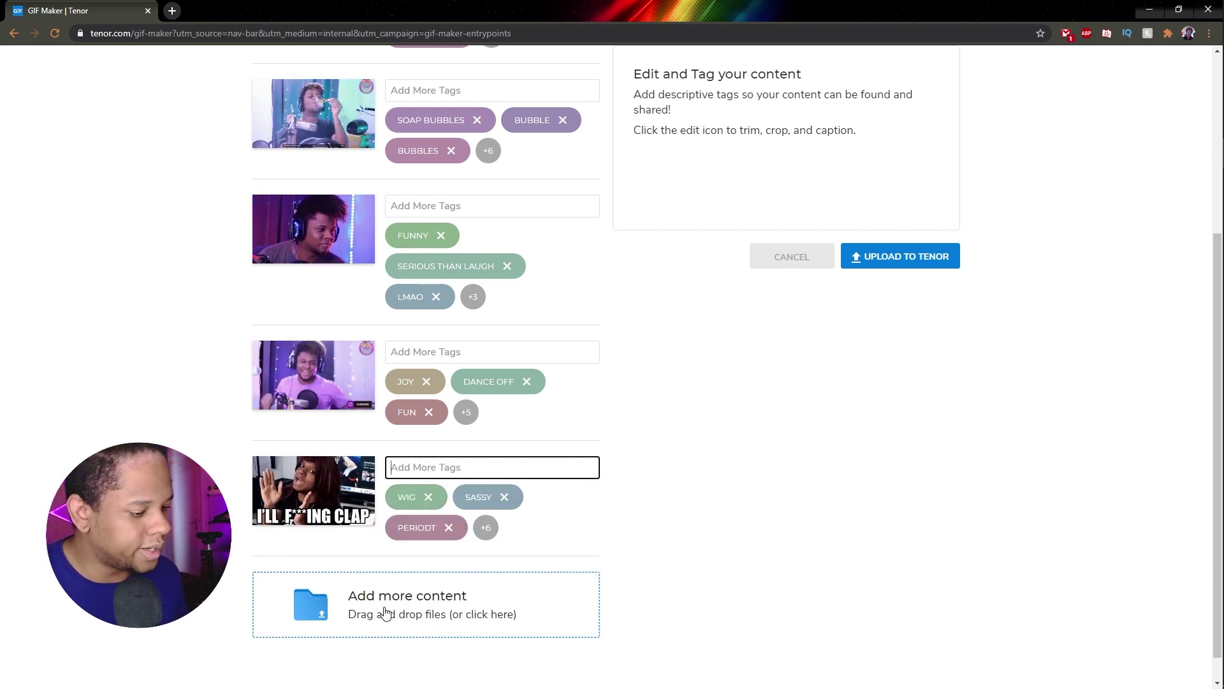
scroll(510, 541, up, 4)
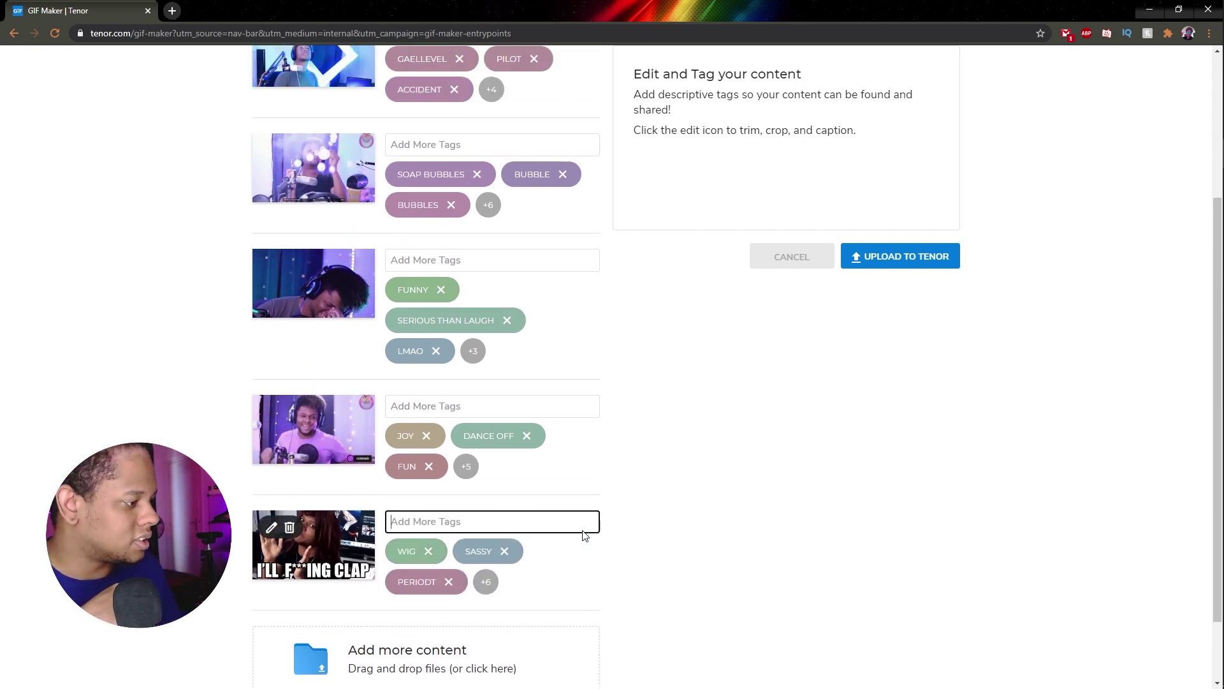
scroll(585, 536, up, 4)
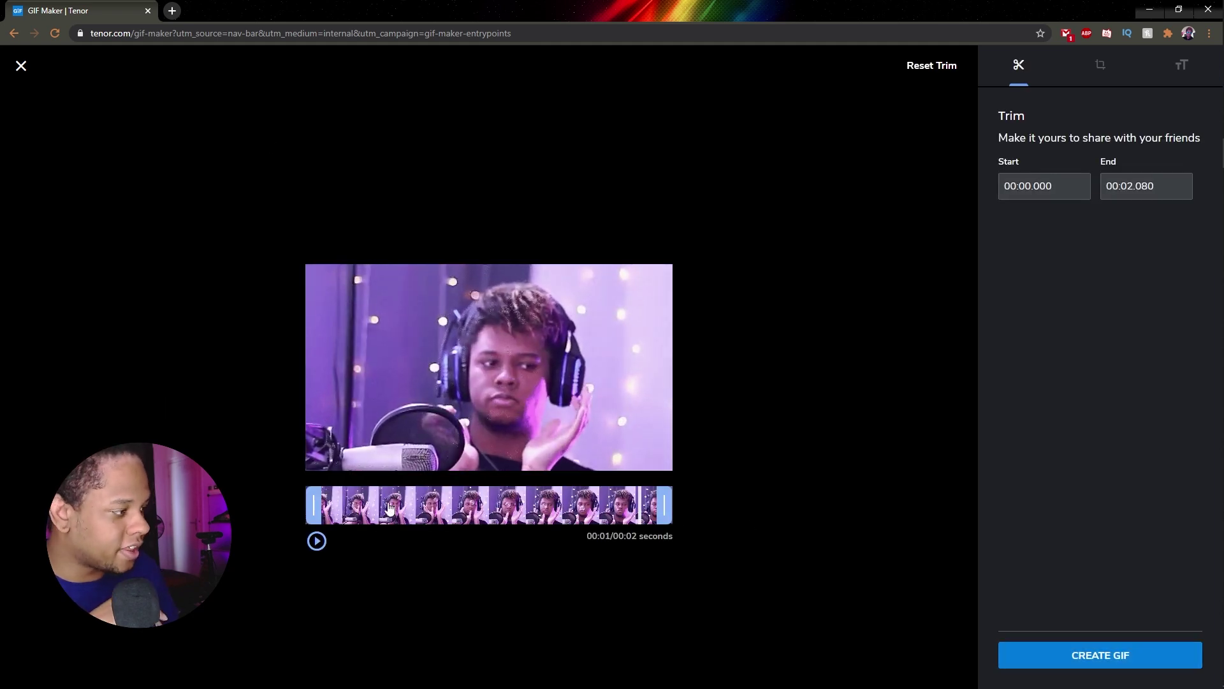
Step: Look at the first GIF's crop and caption views, then exit the editor without saving
click(1100, 64)
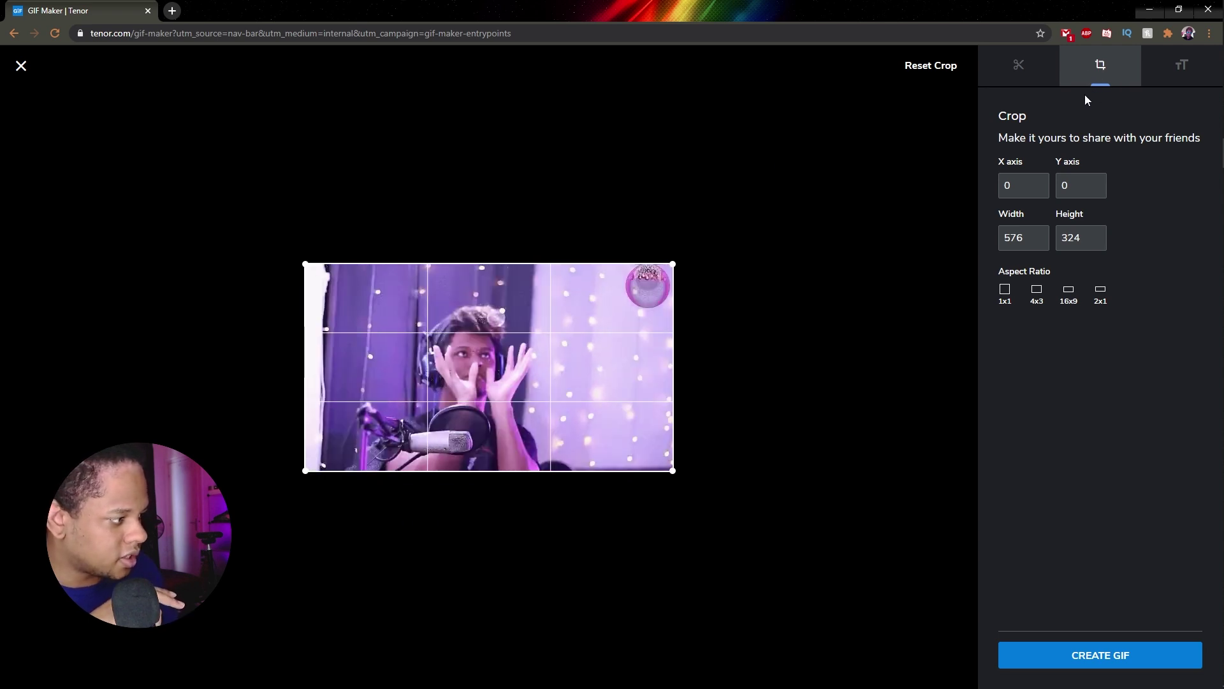
click(1183, 64)
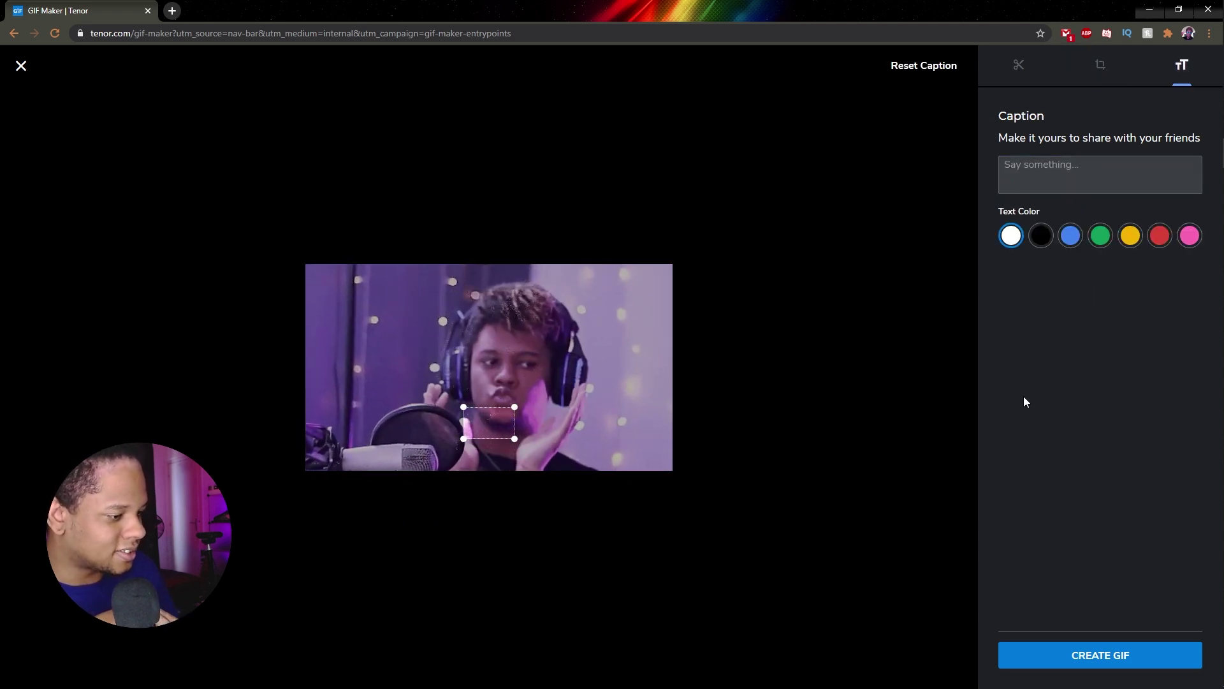
click(21, 67)
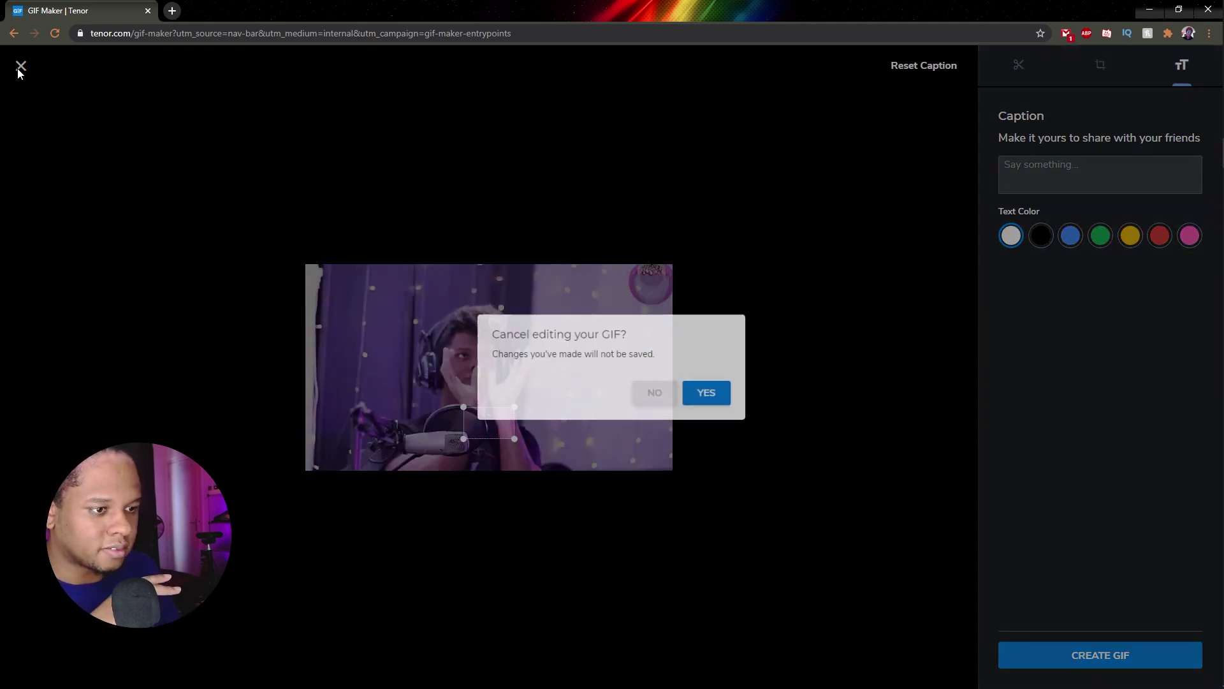
click(710, 393)
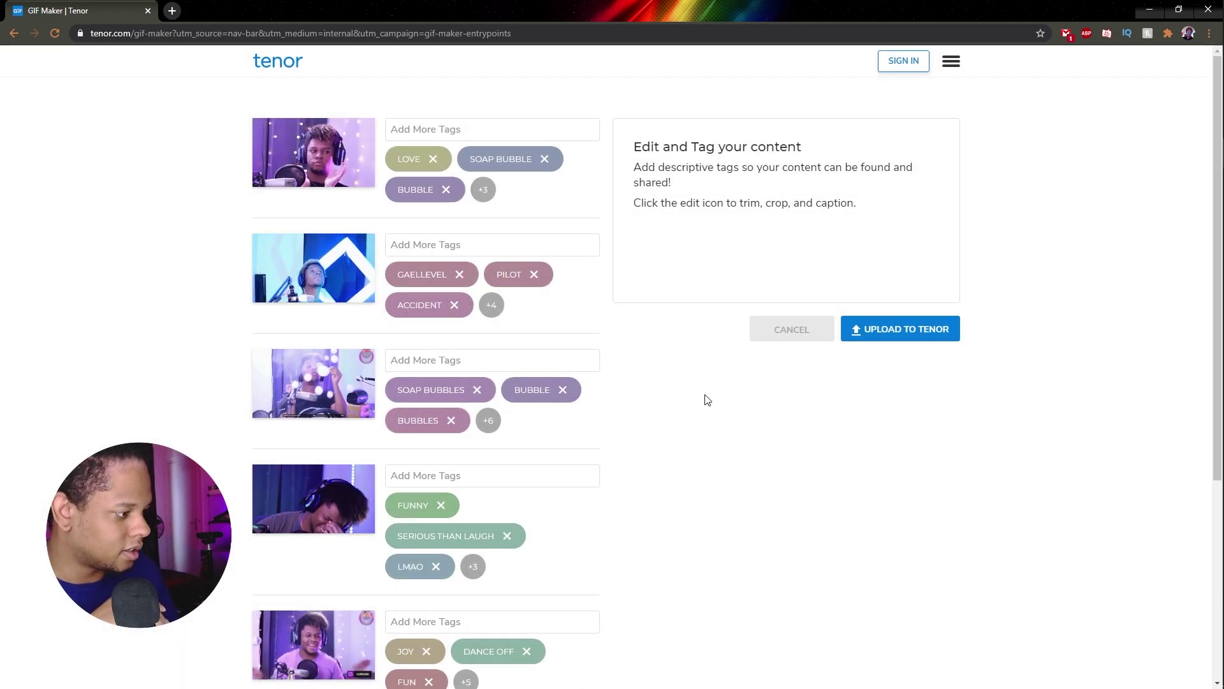
scroll(736, 368, down, 4)
scroll(736, 368, up, 4)
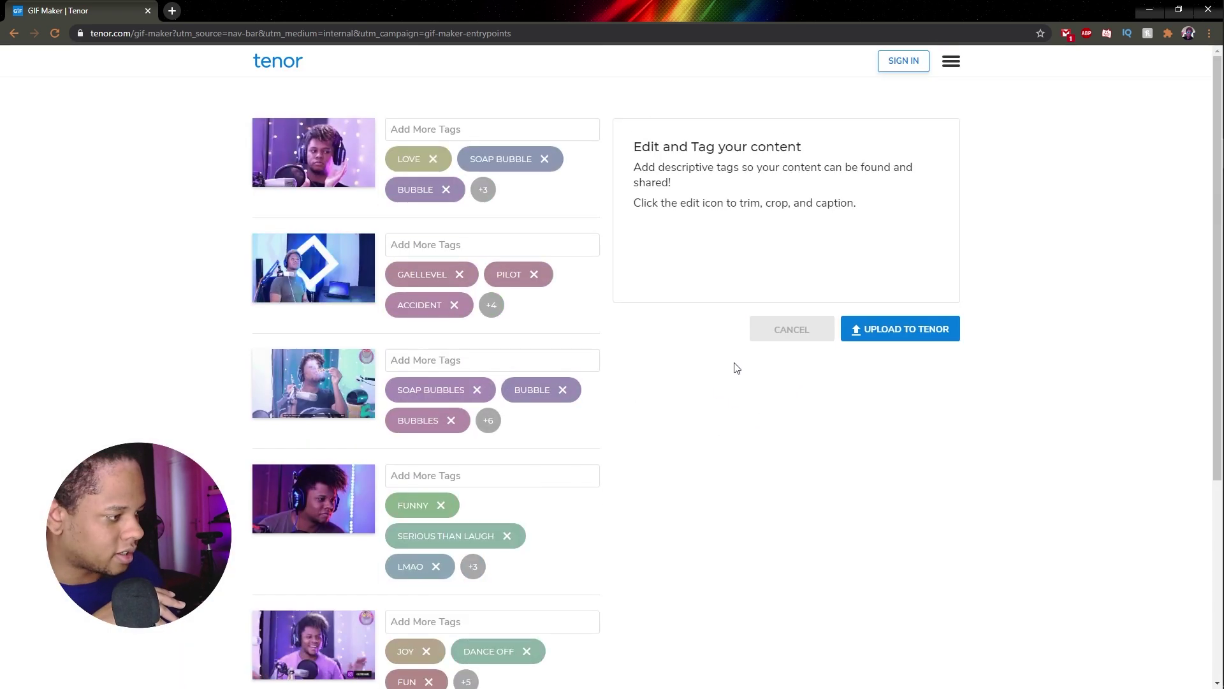
Step: Submit the tagged GIFs to Tenor; three succeed and three fail for exceeding 20 MB
click(909, 335)
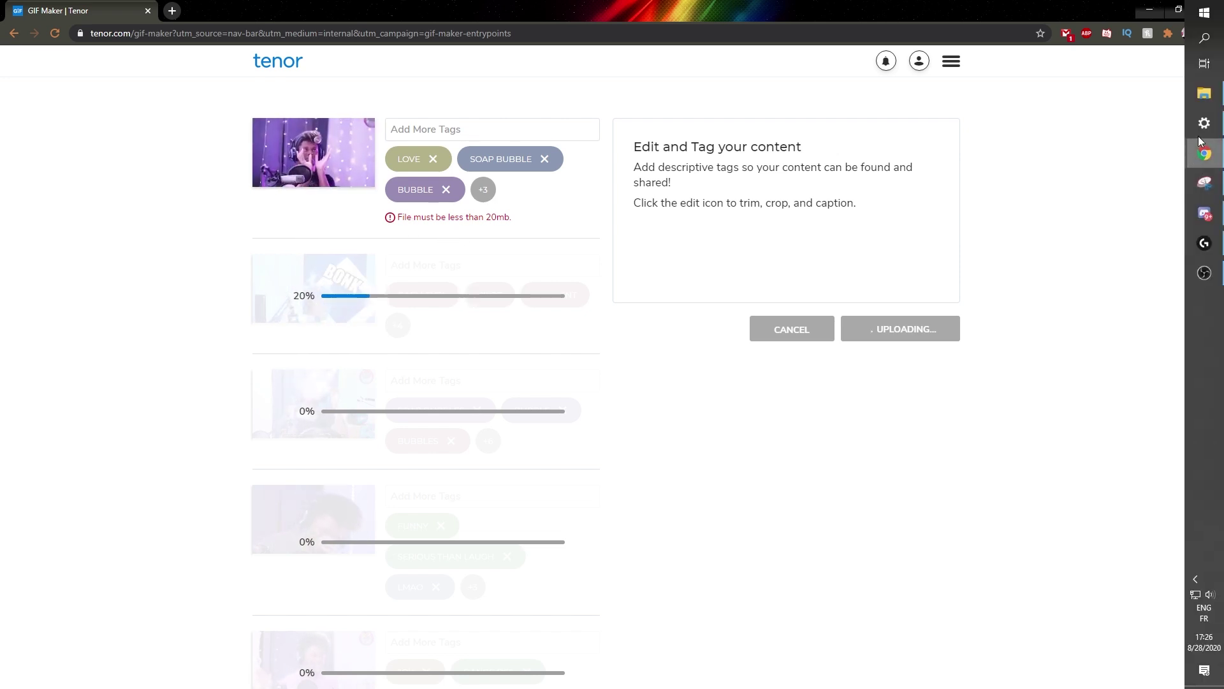
click(1204, 92)
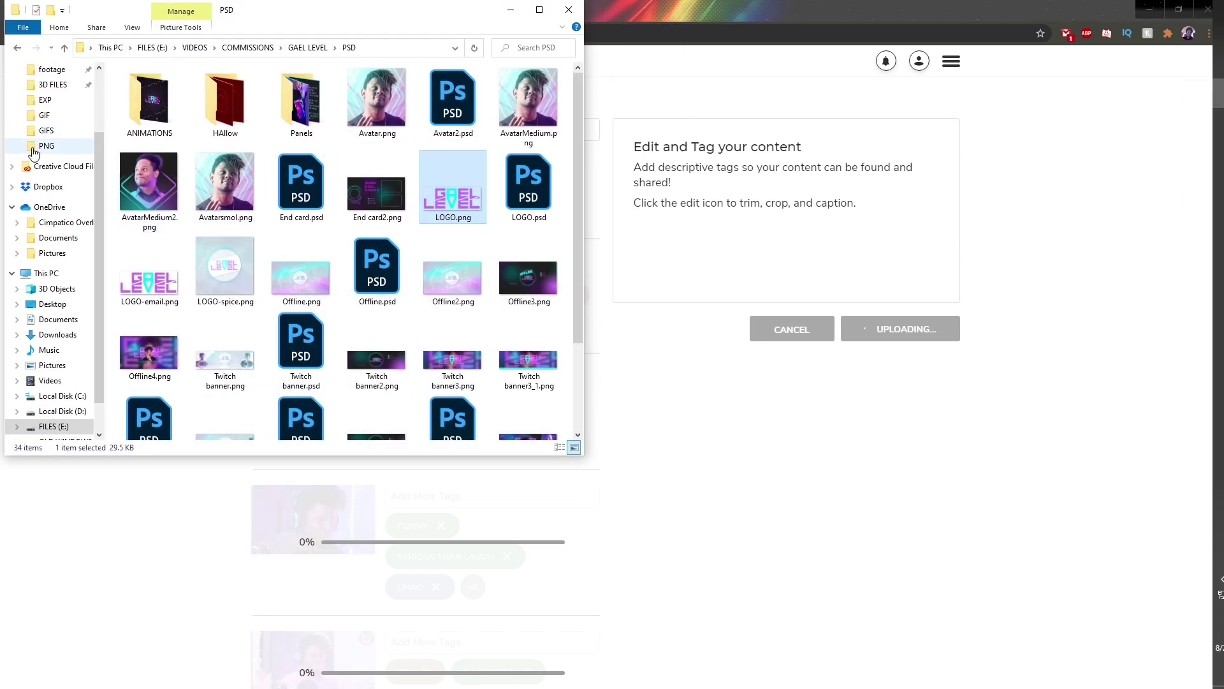
key(alt+Tab)
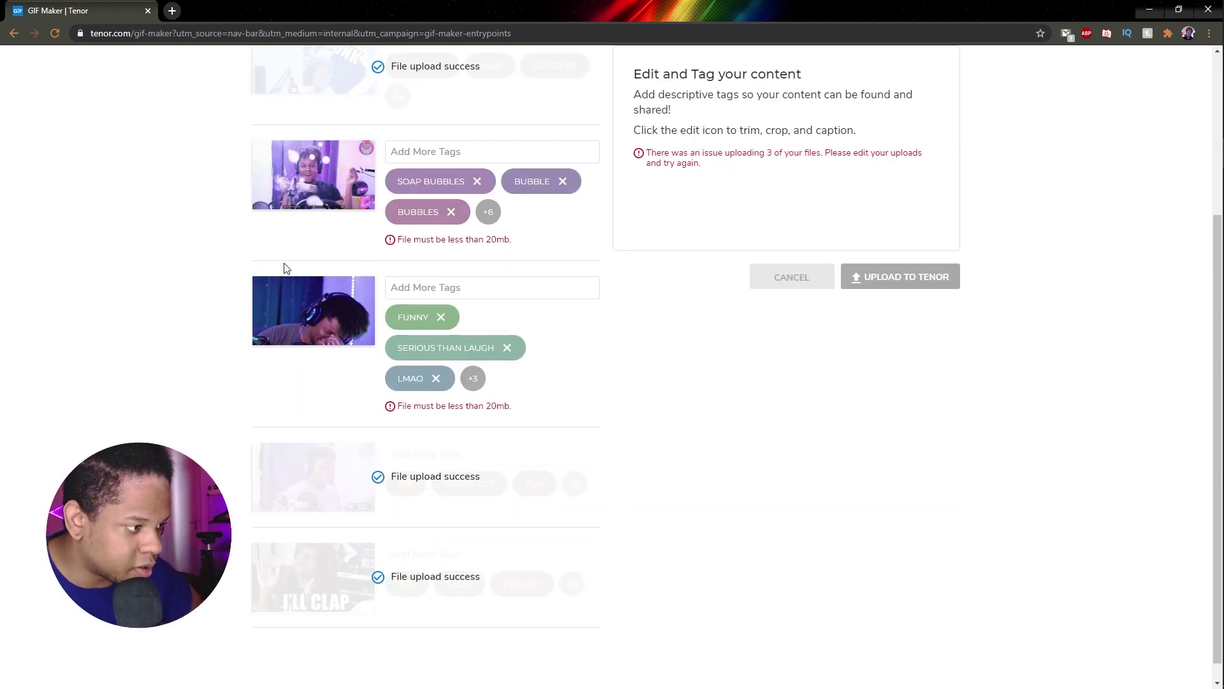
scroll(284, 268, up, 3)
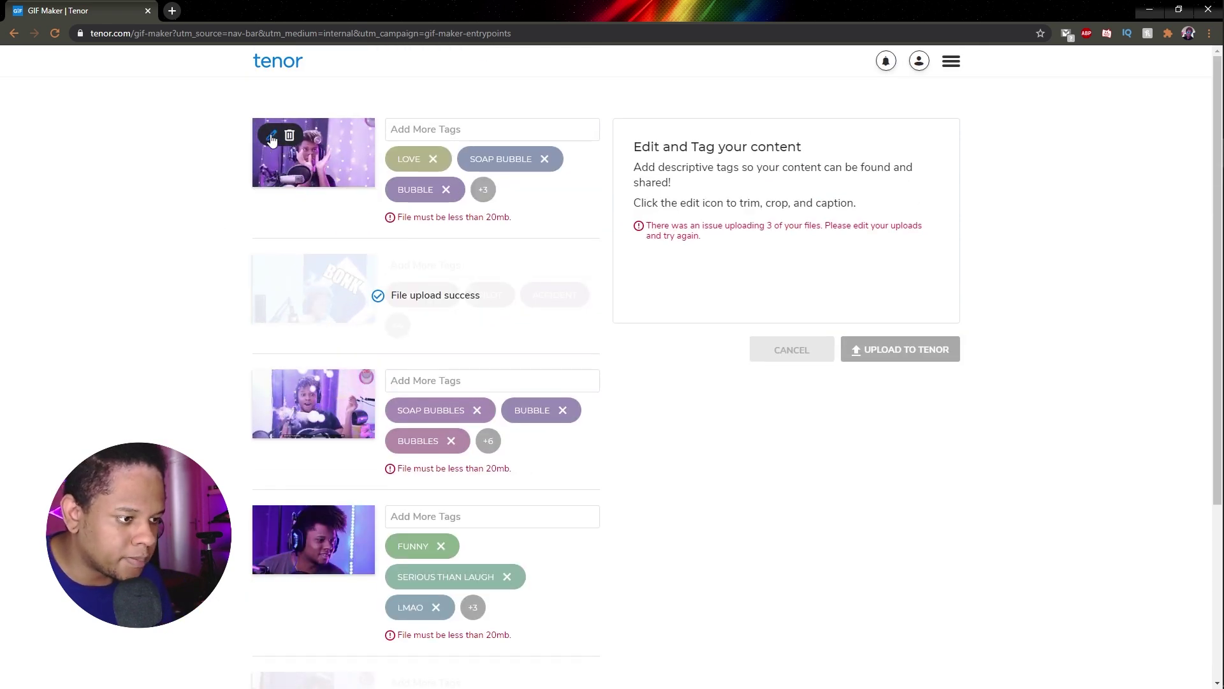
Step: Shorten the oversized GIFs, tag the soap-bubbles GIF MAGIC, and retry the Tenor upload
click(271, 140)
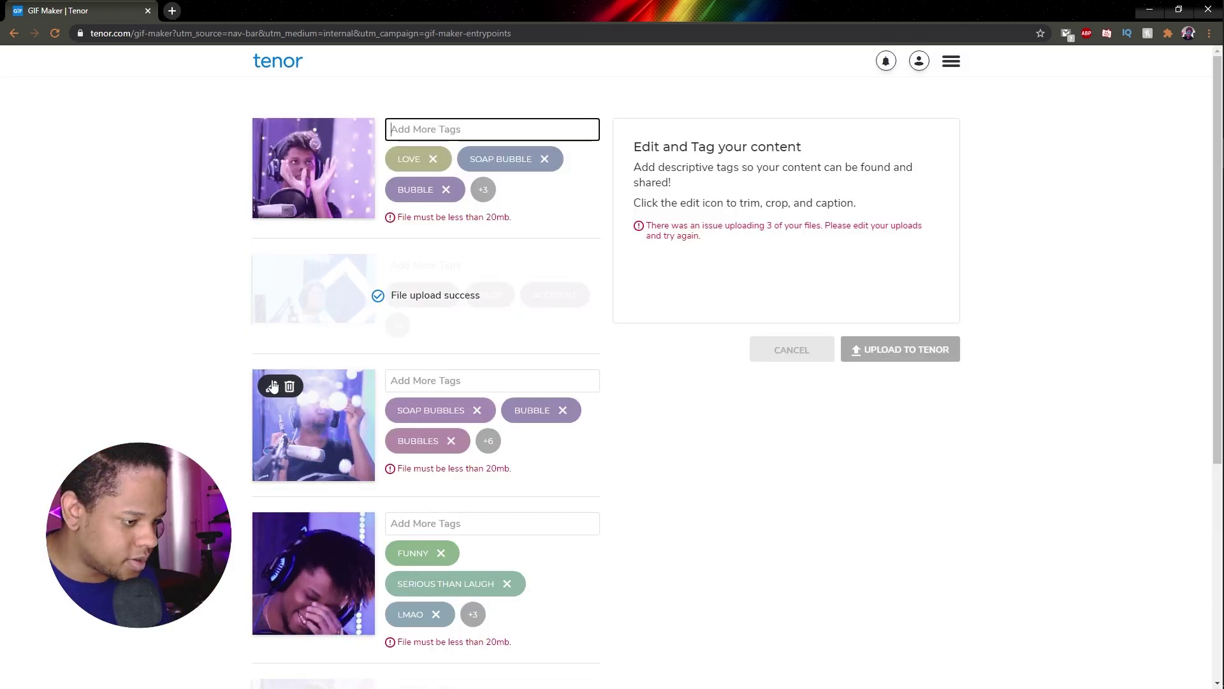
scroll(270, 202, down, 2)
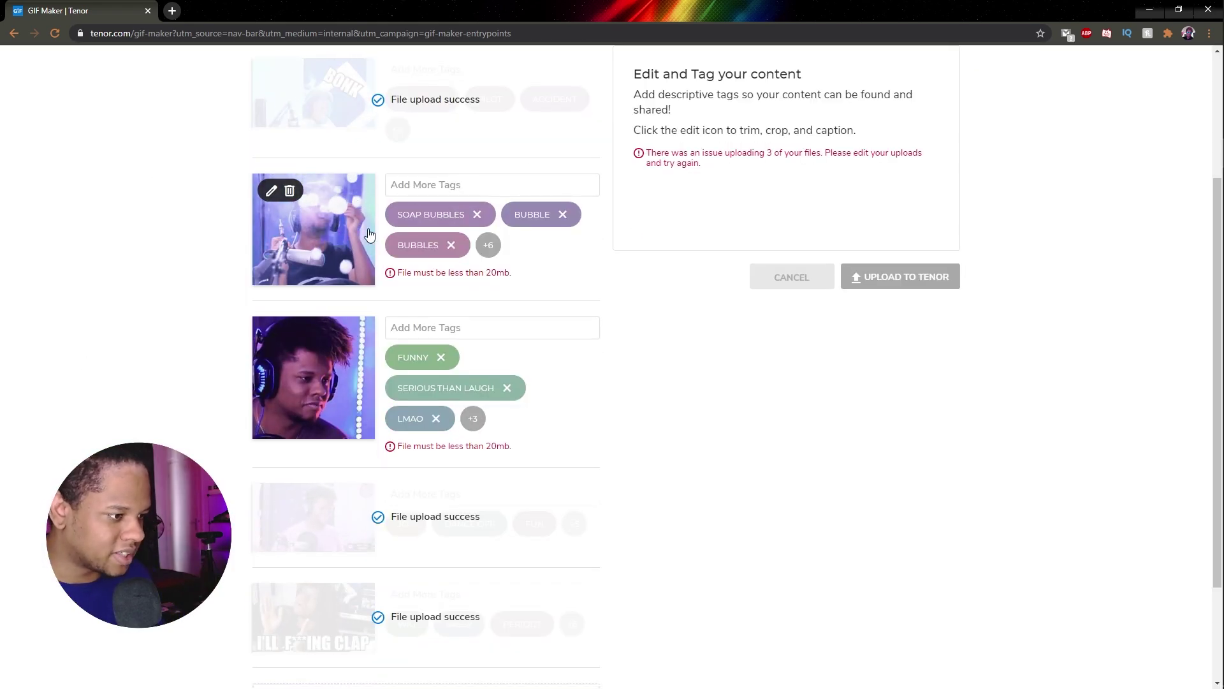
scroll(453, 412, down, 1)
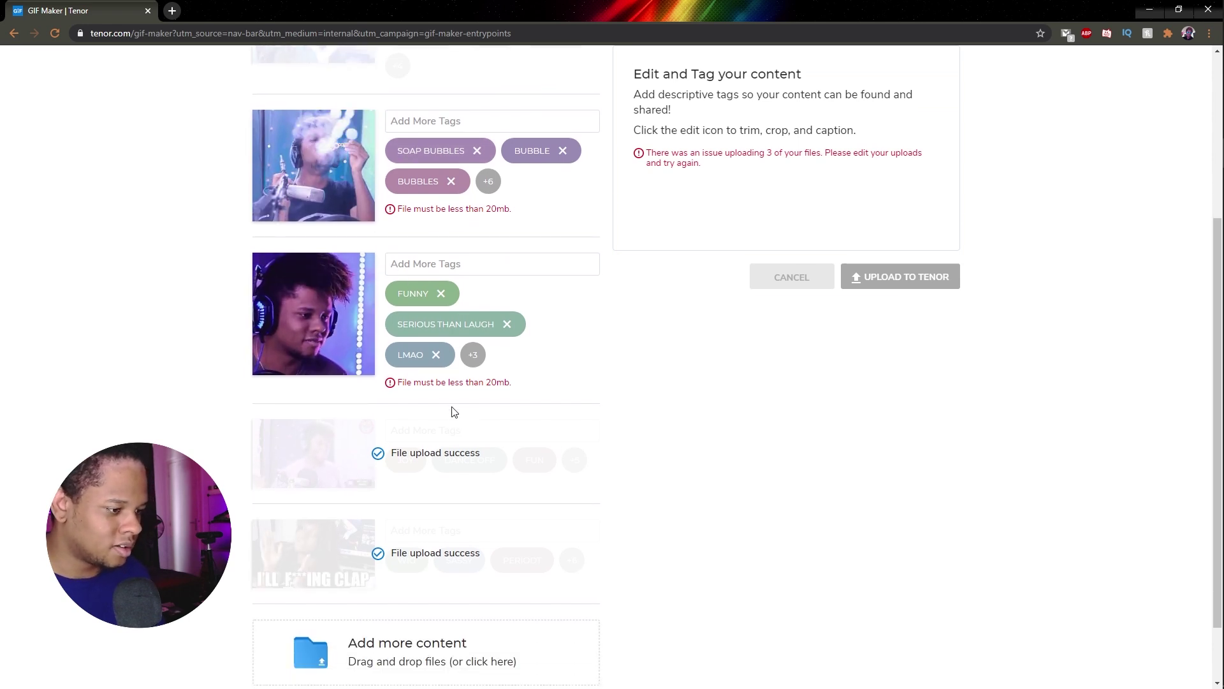
scroll(448, 382, up, 2)
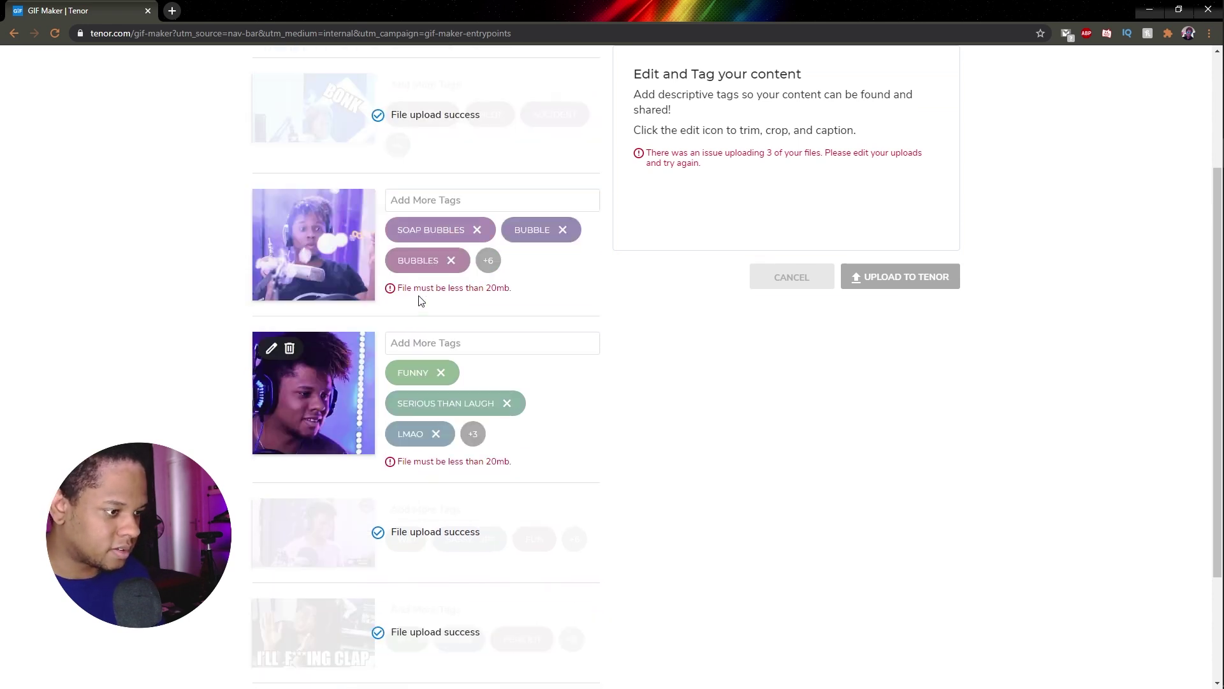
click(432, 316)
text(mag)
key(Return)
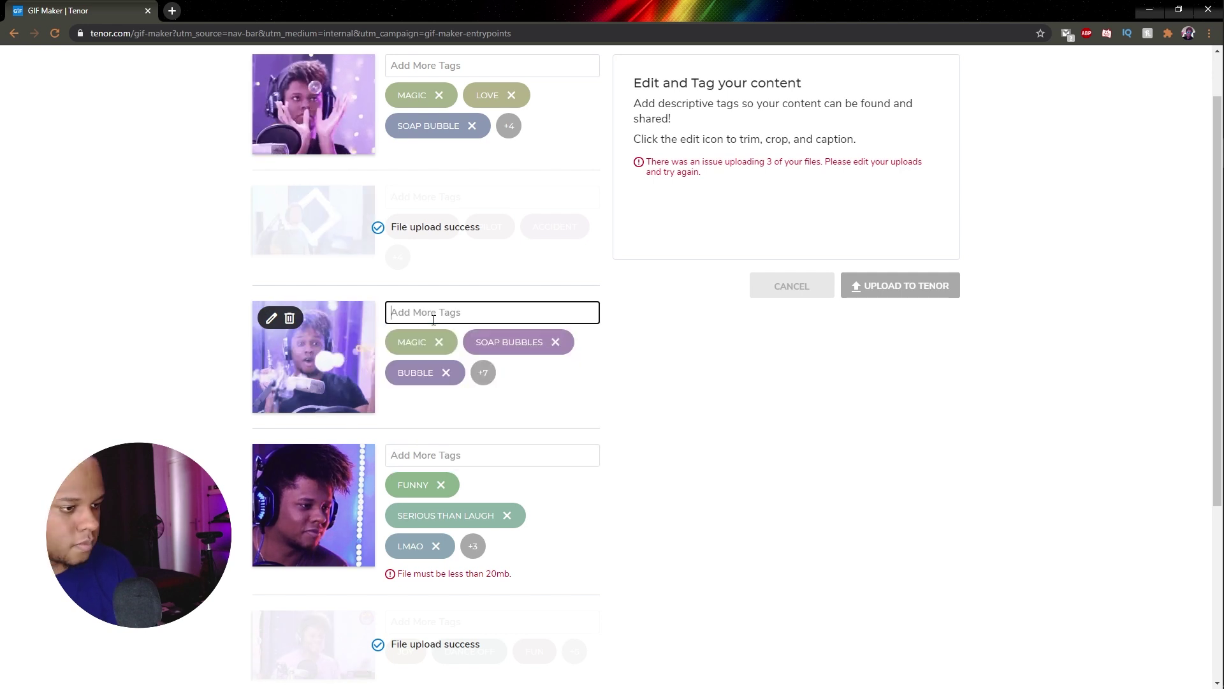
scroll(445, 335, down, 2)
scroll(445, 334, down, 1)
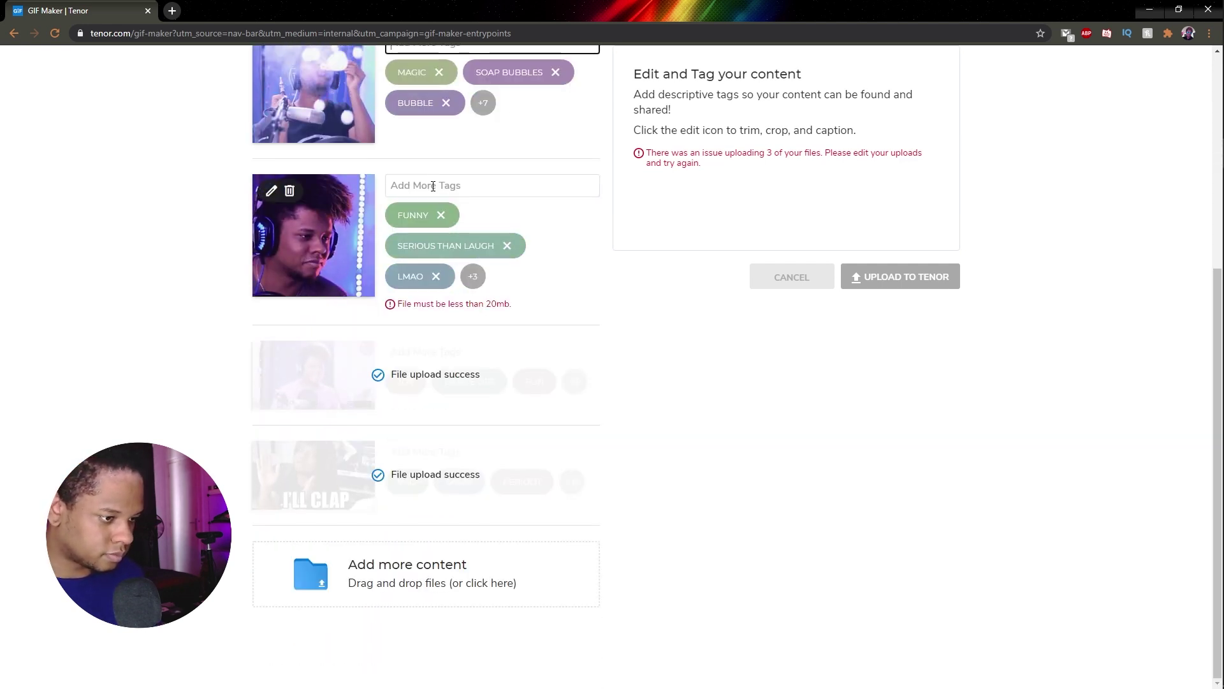
click(289, 191)
scroll(828, 334, up, 5)
click(899, 327)
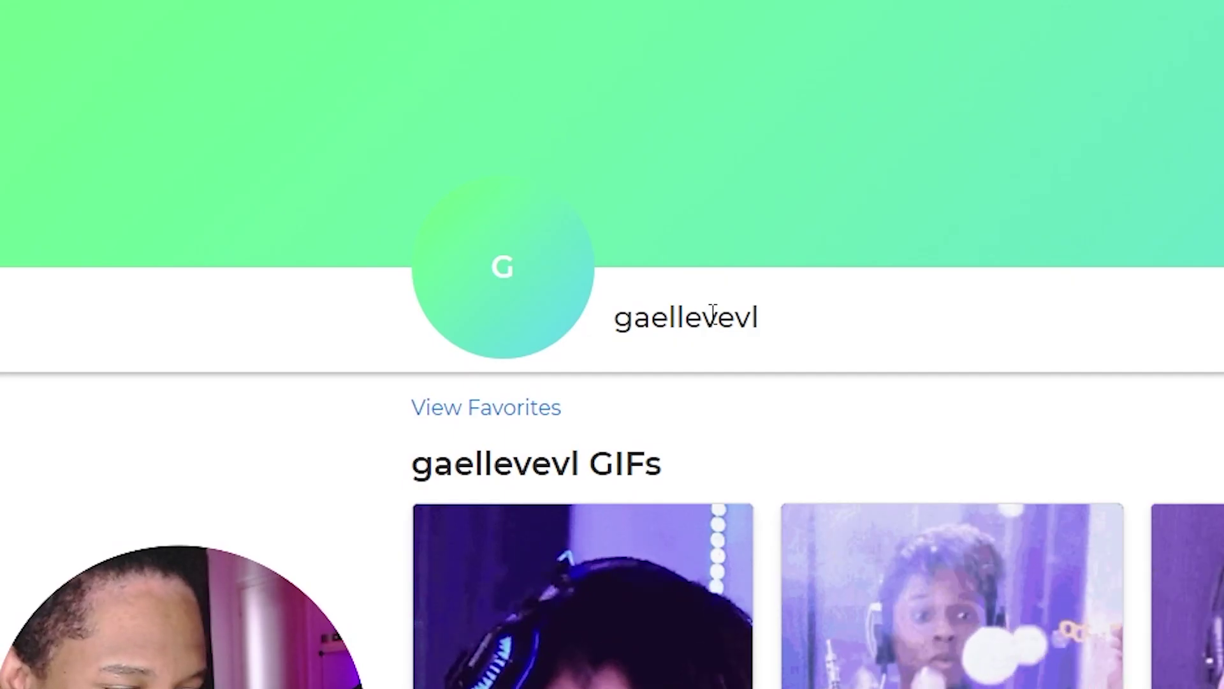
scroll(389, 346, down, 2)
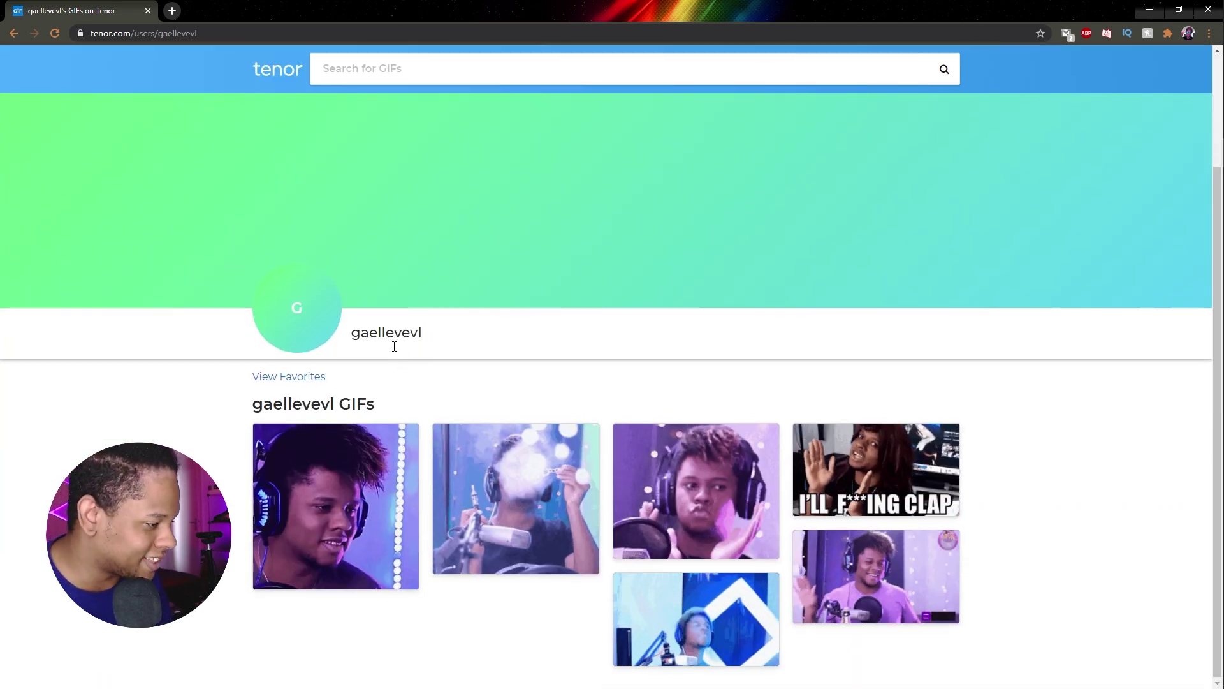
scroll(406, 326, up, 2)
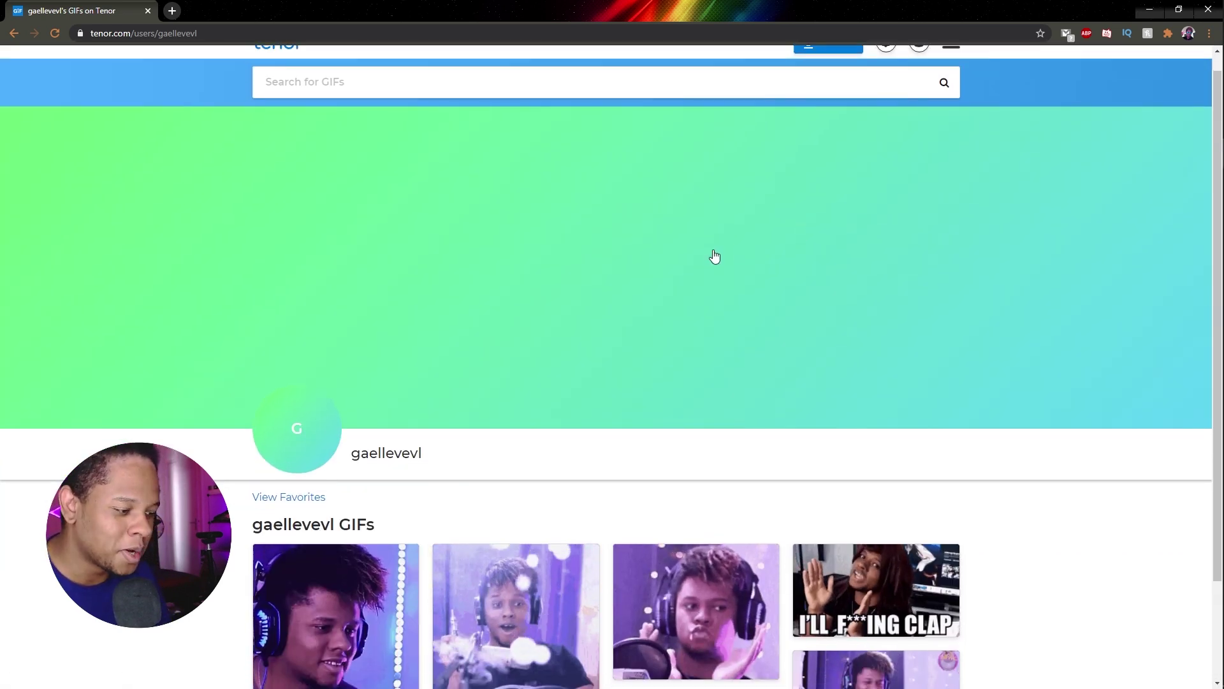
scroll(709, 258, down, 2)
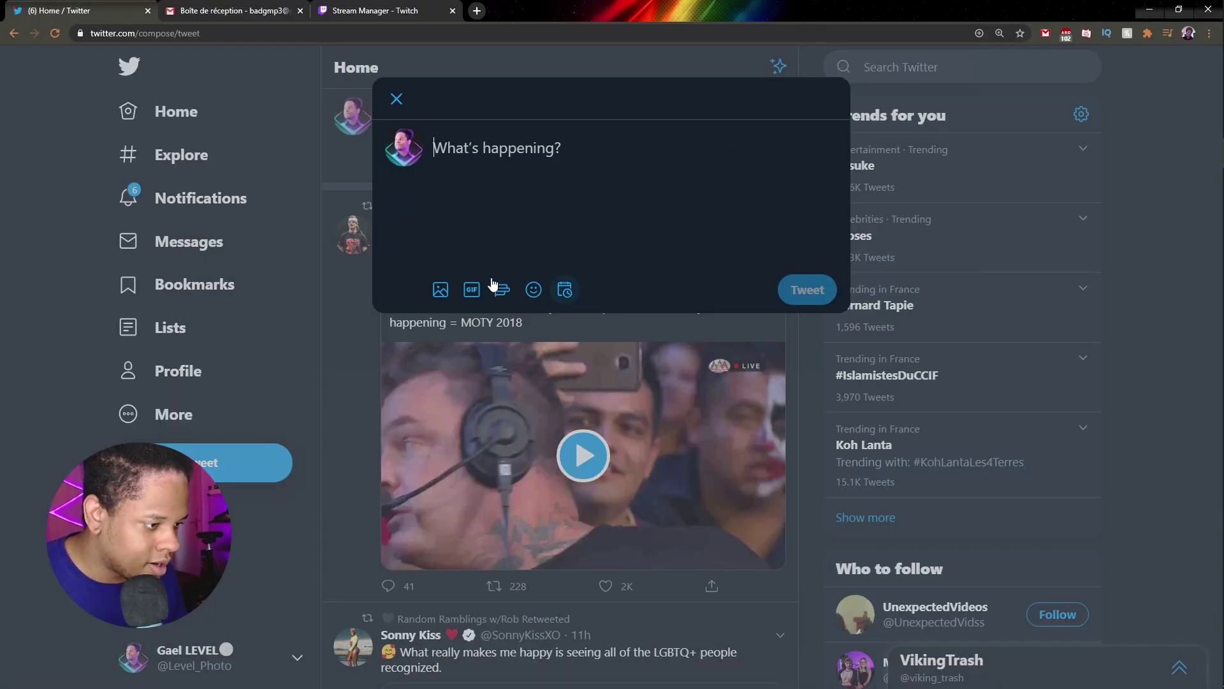
Step: Search Twitter's GIF picker for 'gael level' to find the uploaded reaction GIFs
click(472, 290)
text(gael level)
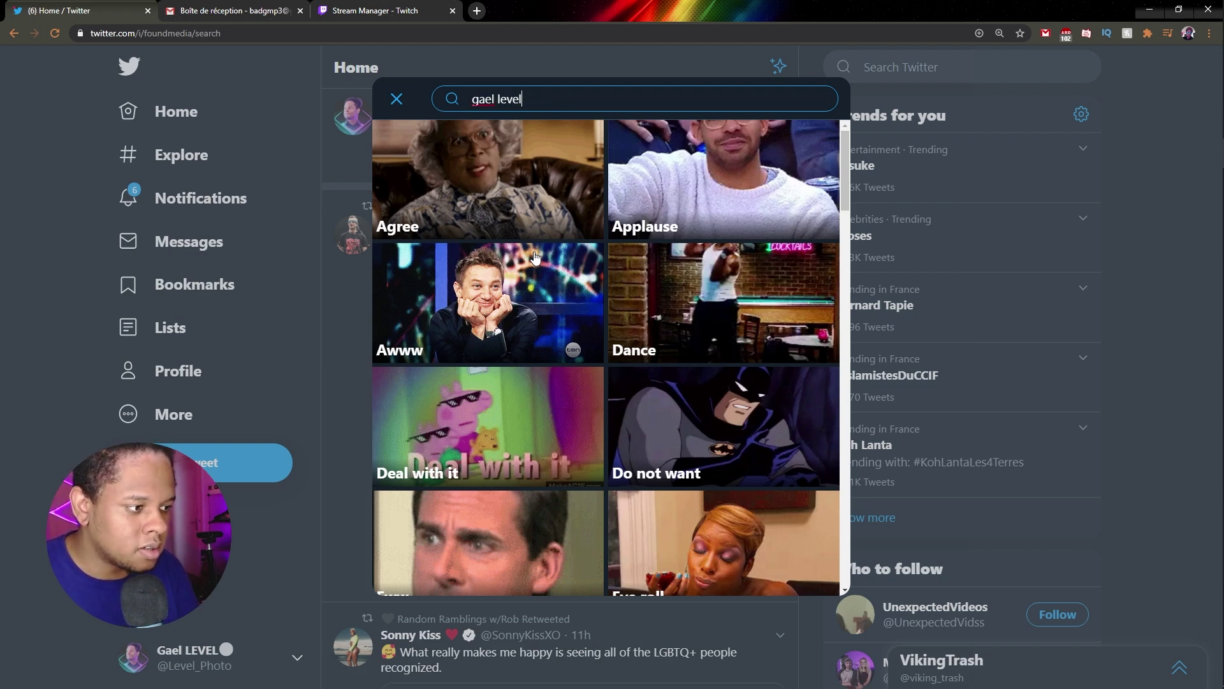
key(Return)
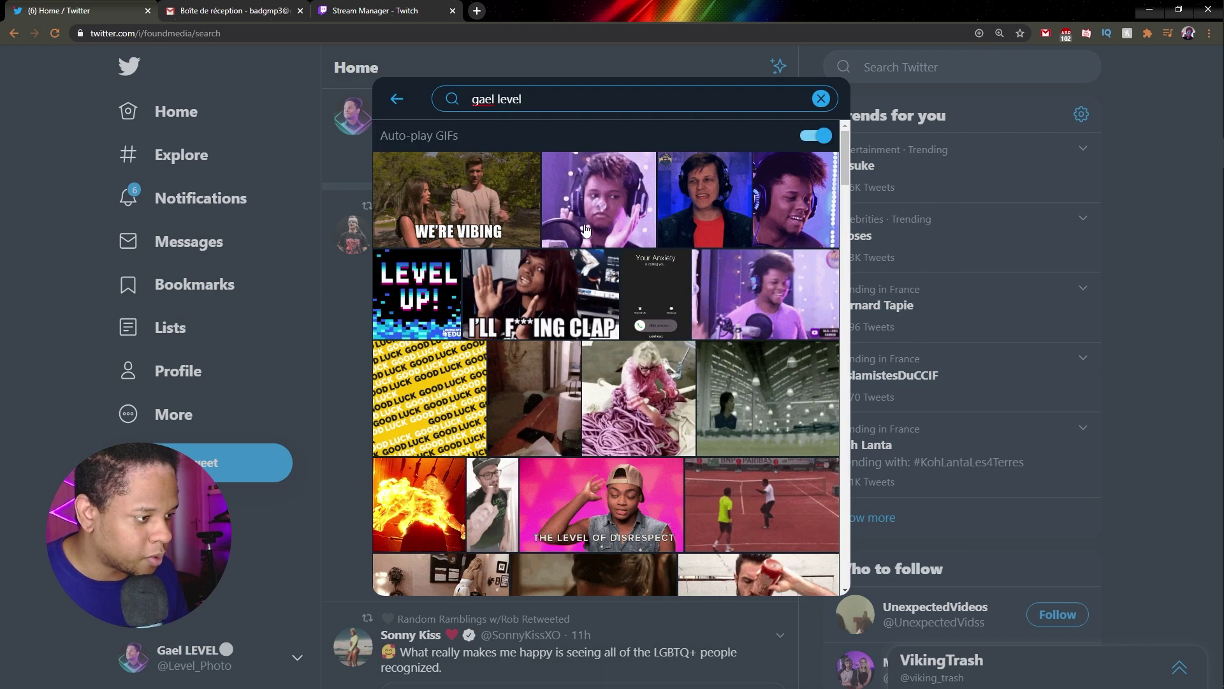